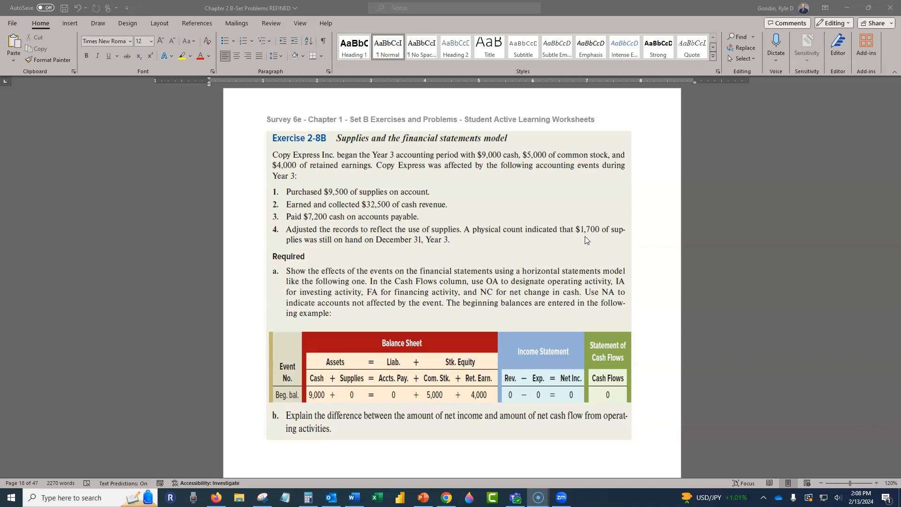
- Enter 32,500 as the Cash effect of event 2 in the Exercise 2-8B table
scroll(540, 172, "down", 2)
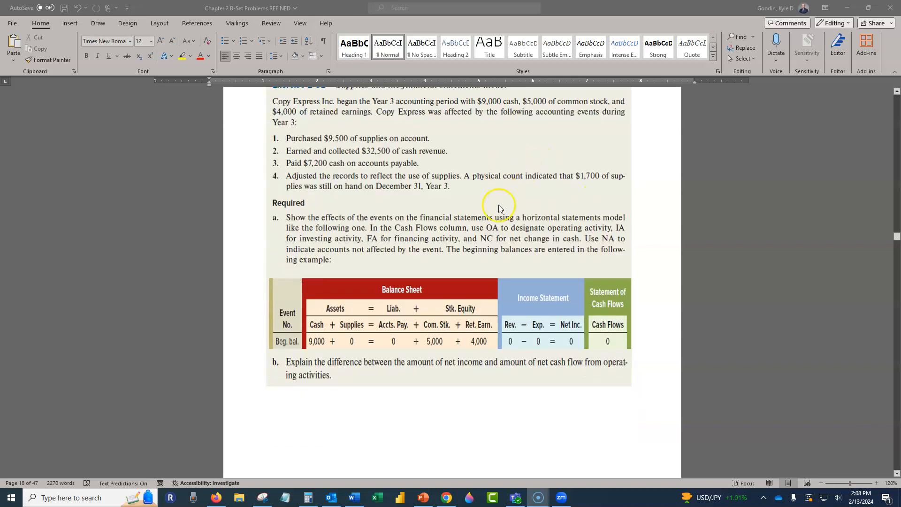
scroll(505, 262, "down", 10)
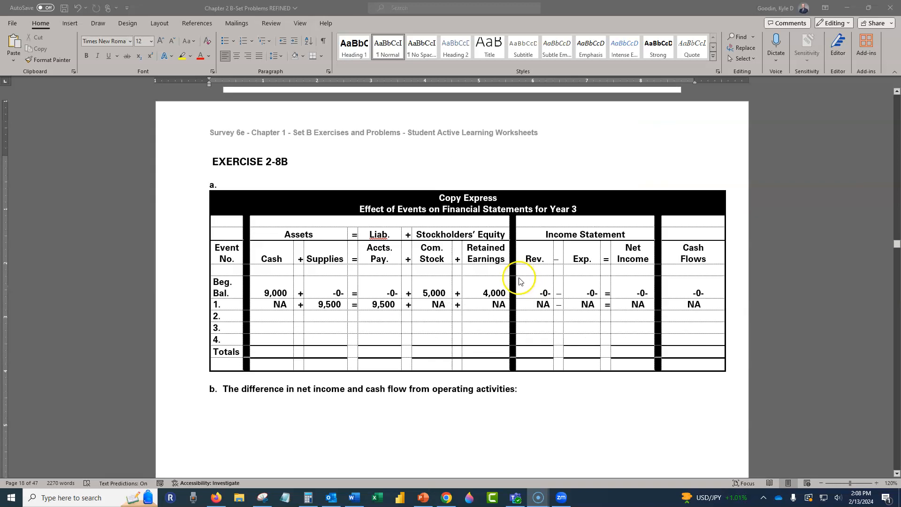
scroll(344, 316, "up", 2)
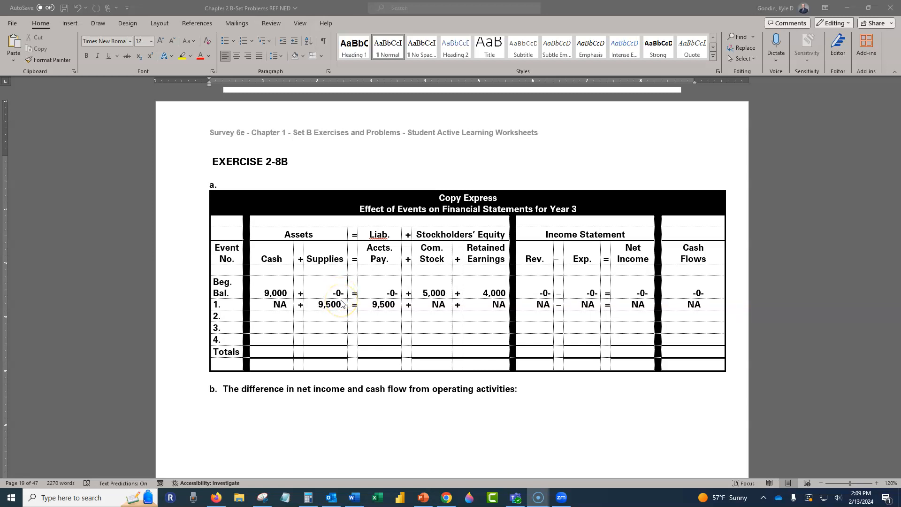
left_click(272, 316)
right_click(280, 318)
left_click(280, 317)
type("32")
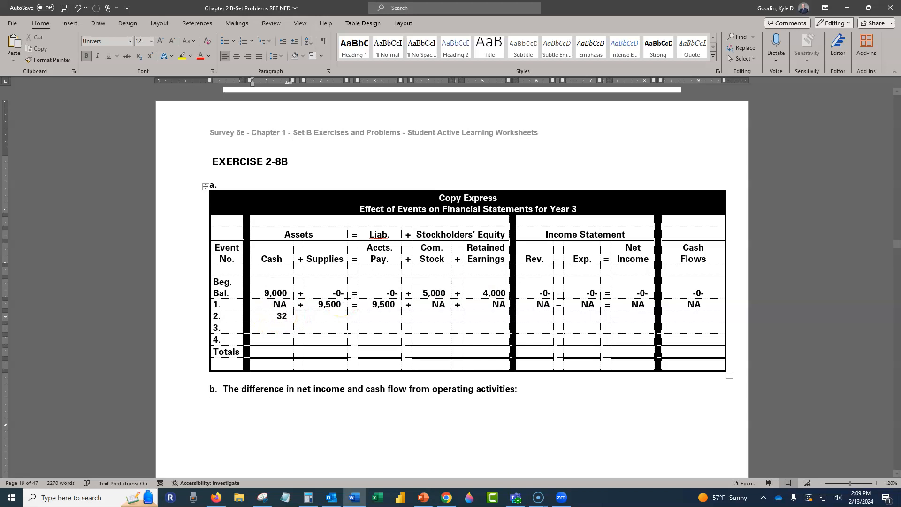
type(",500")
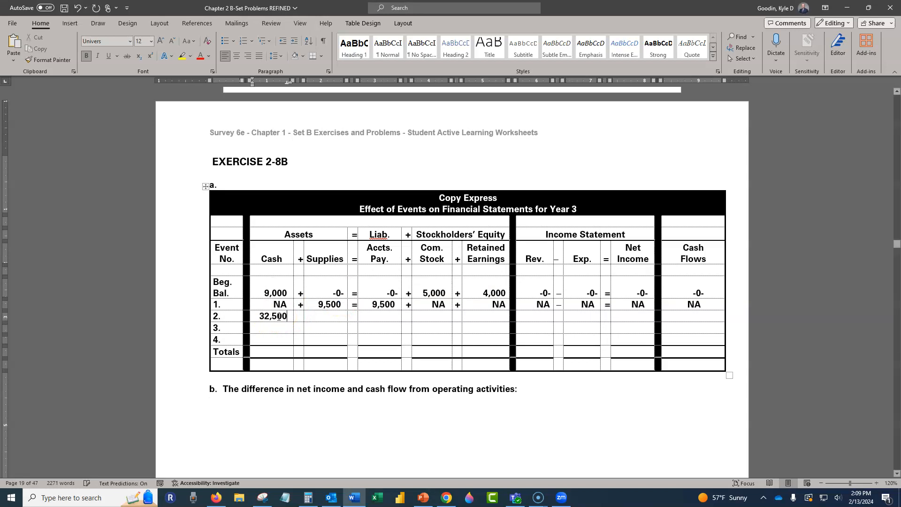
- Fill in NA for Supplies, Accounts Payable and Common Stock in the event 2 row
left_click(324, 316)
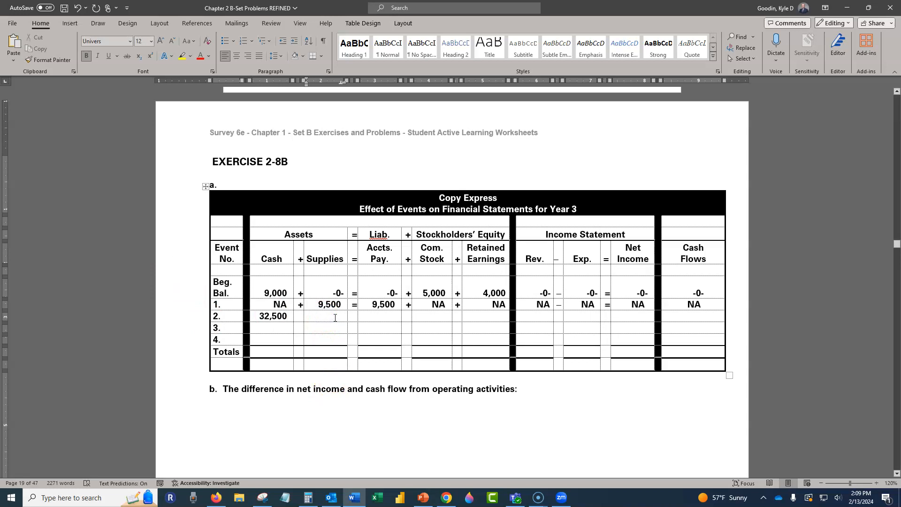
type("NA")
key("Tab")
key("Tab")
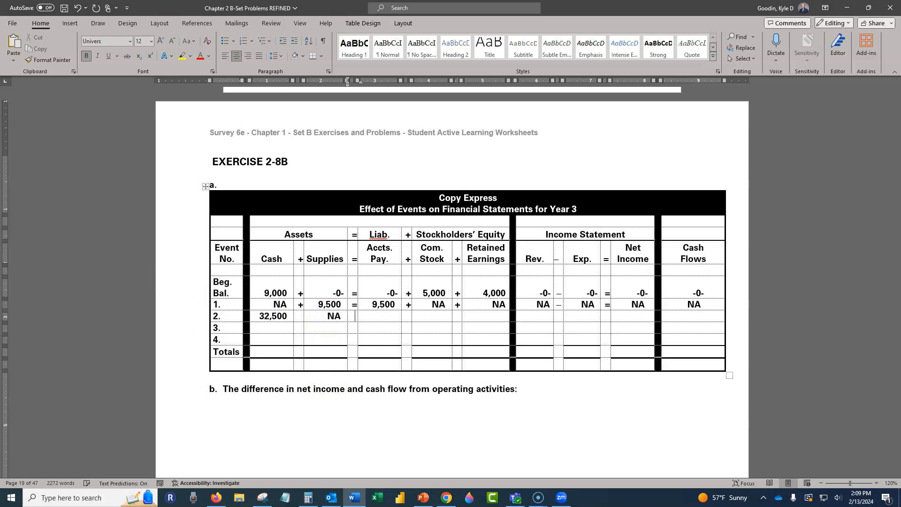
type("NA")
key("Tab")
key("Tab")
type("NA")
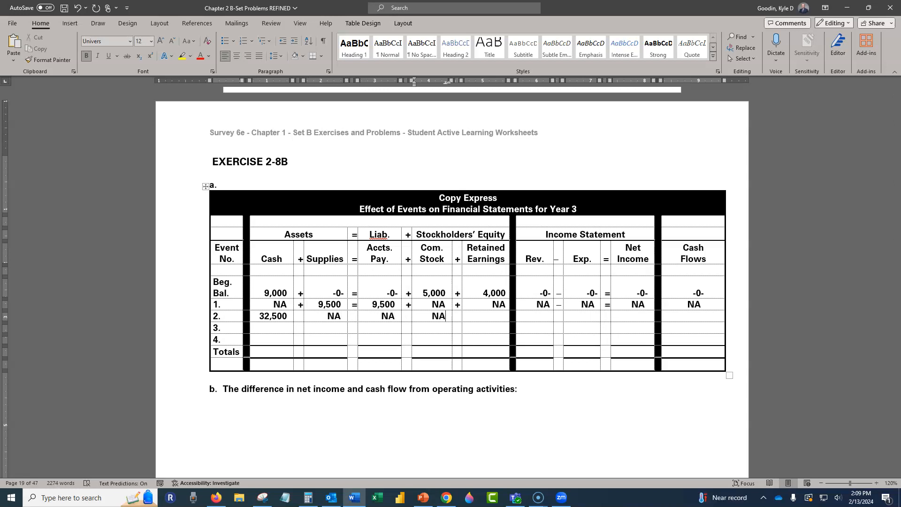
- Insert plus signs after the Accounts Payable and Common Stock entries of event 2
key("Tab")
key("Tab")
left_click(408, 316)
type("+")
- Enter 32,500 for both Revenue and Retained Earnings in the event 2 row
key("Tab")
key("Tab")
type("+")
key("Tab")
key("Tab")
key("Tab")
type("32,500")
left_click(495, 312)
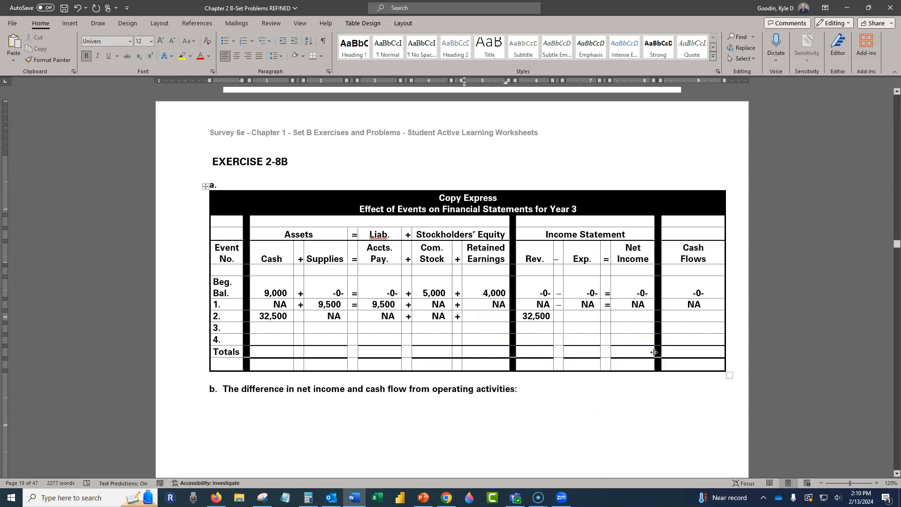
type("32,500")
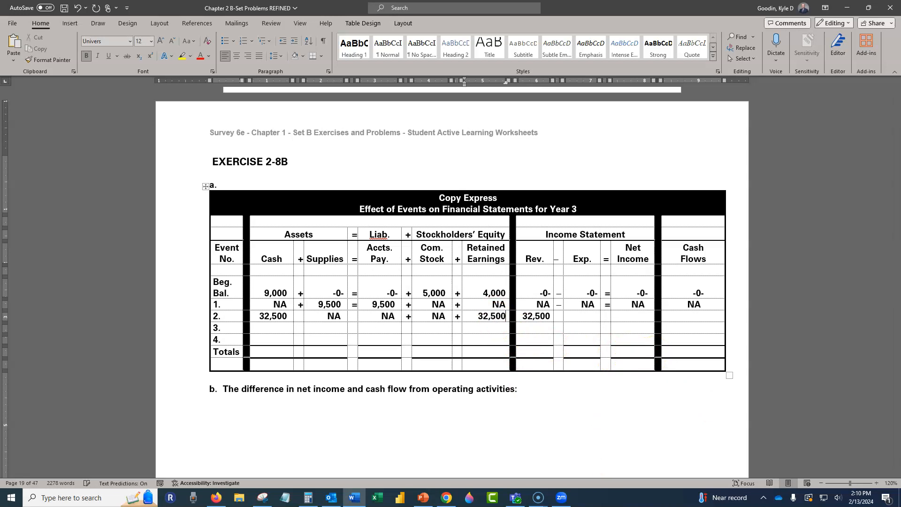
- Complete event 2's income statement with a minus sign, NA for Expenses, an equals sign and 32,500 for Net Income
left_click(678, 303)
left_click(589, 318)
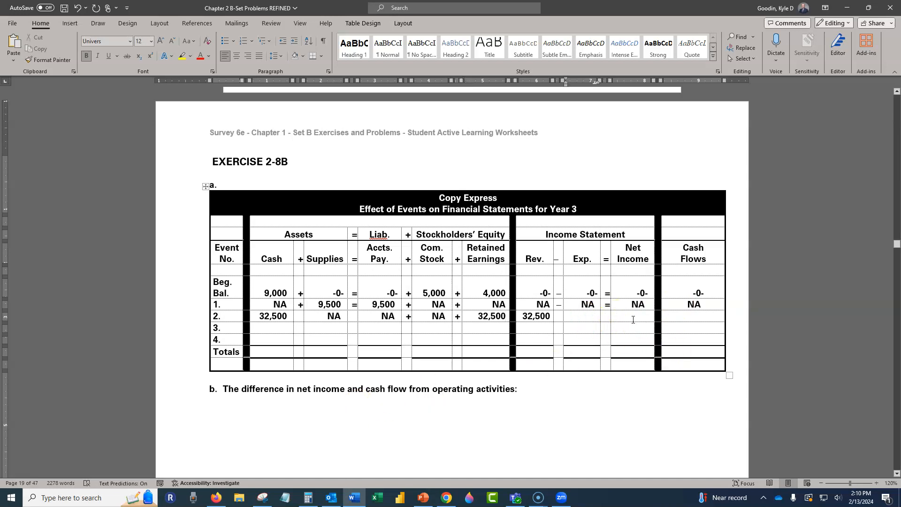
type("NA")
key("Tab")
type("=")
key("Tab")
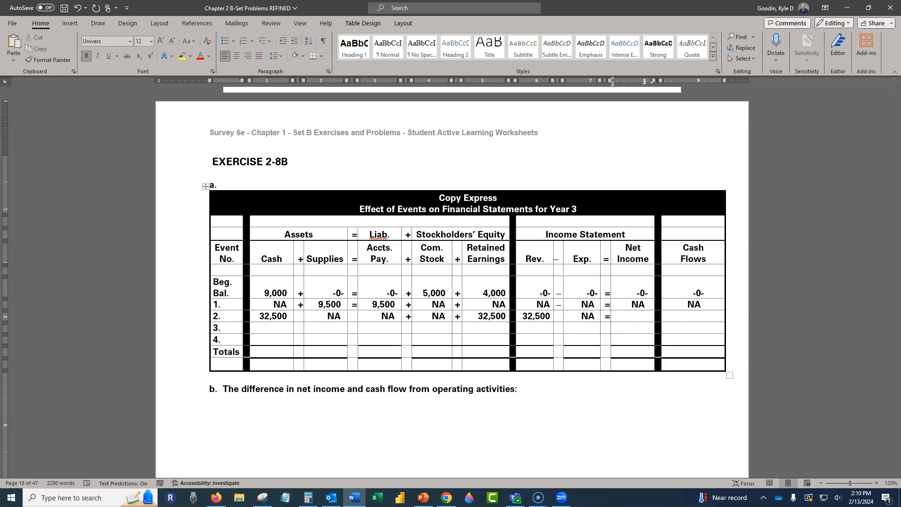
type("32,500")
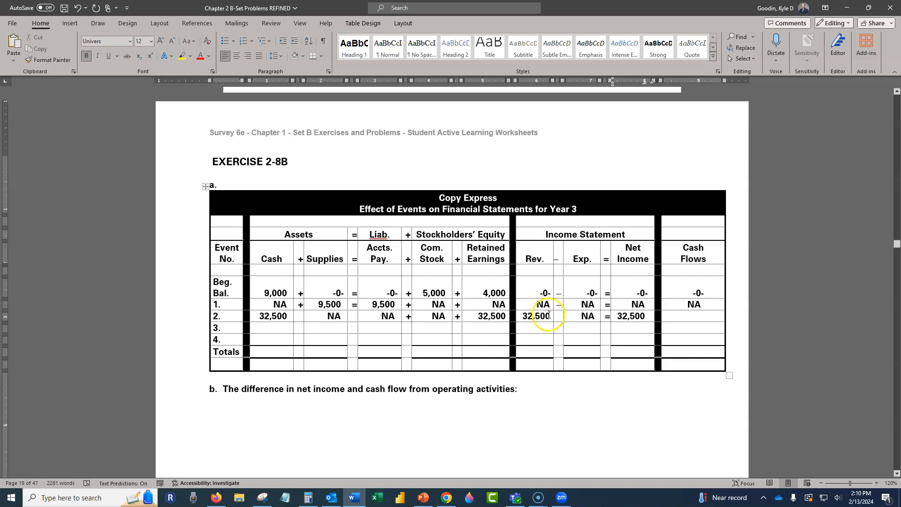
left_click(554, 319)
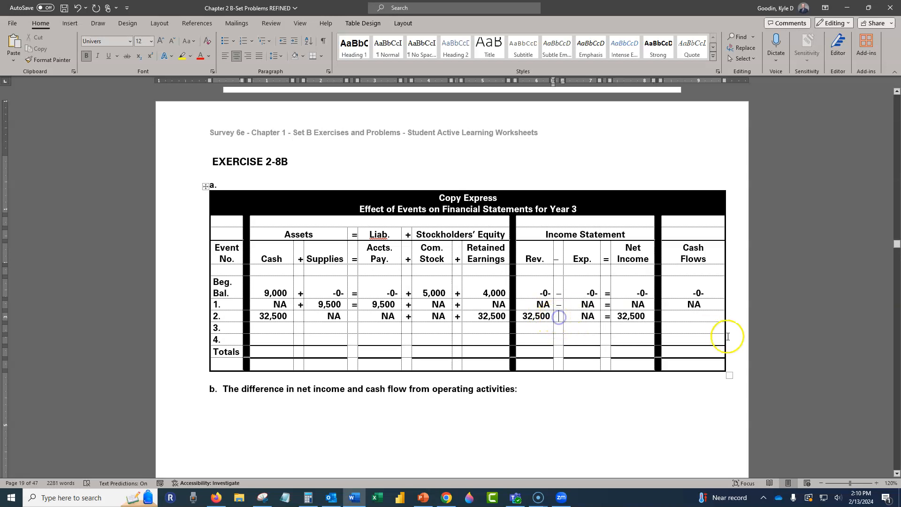
type("-")
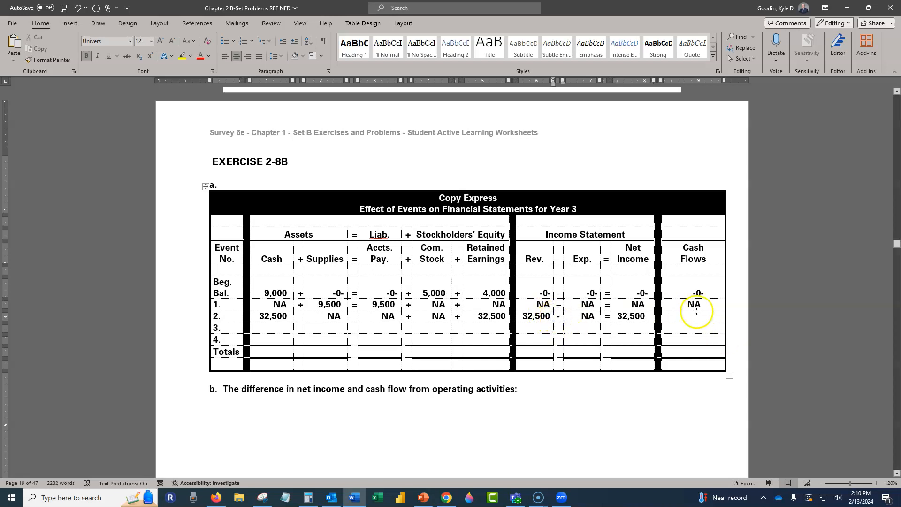
- Enter 32,500 OA in the Cash Flows column for event 2
left_click(691, 320)
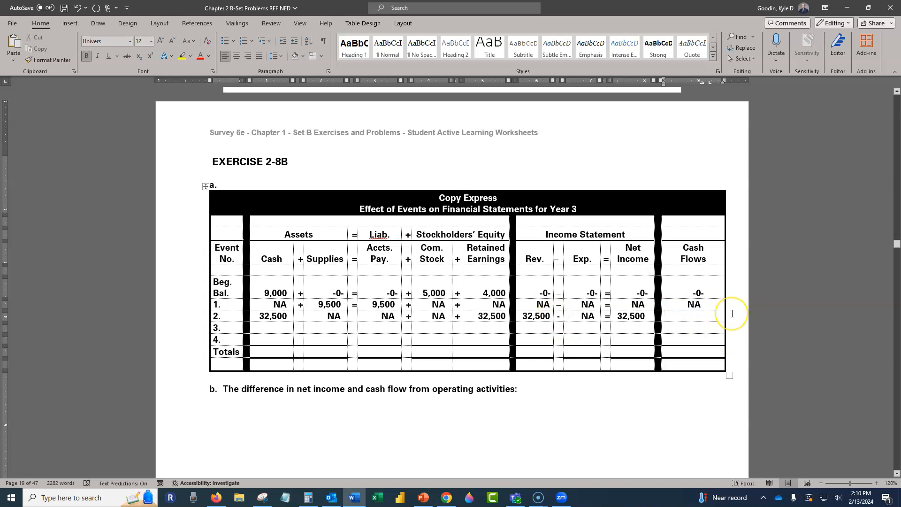
type("32,500")
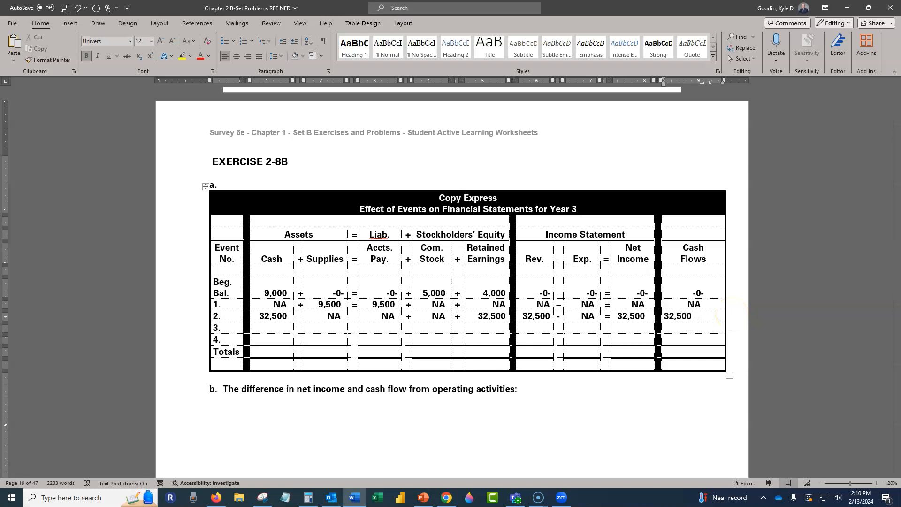
type(" oa")
key("BackSpace")
key("BackSpace")
type("oa")
key("BackSpace")
key("BackSpace")
type("OA")
key("BackSpace")
key("BackSpace")
type("OA")
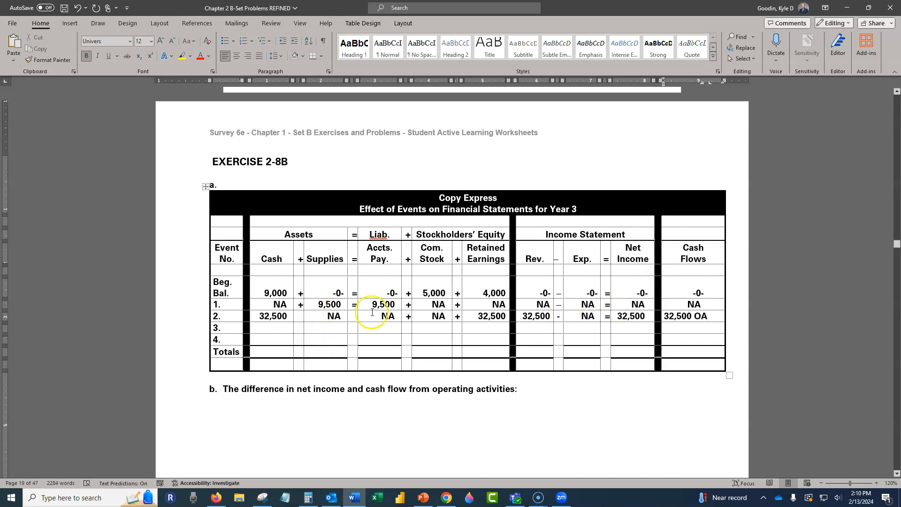
- Enter -7,200 for Cash, a plus sign and NA for Supplies in the event 3 row
left_click(271, 329)
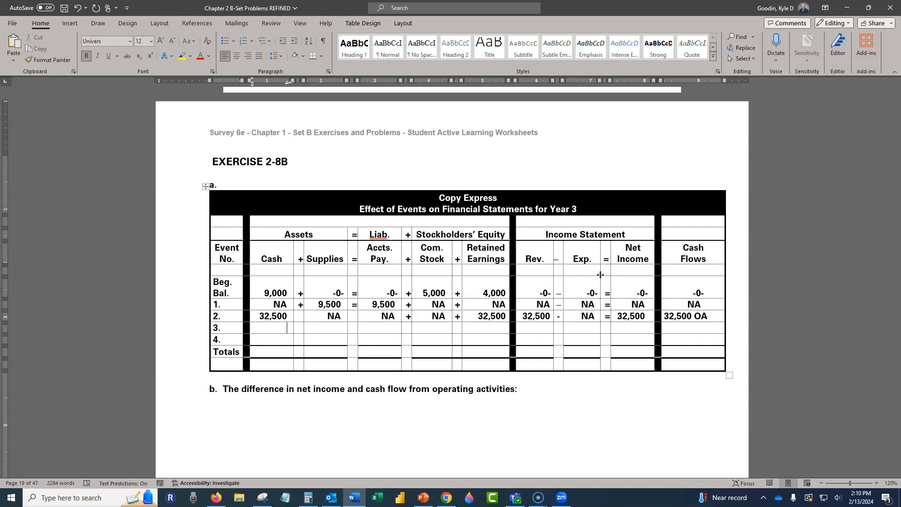
type("7,200")
key("Tab")
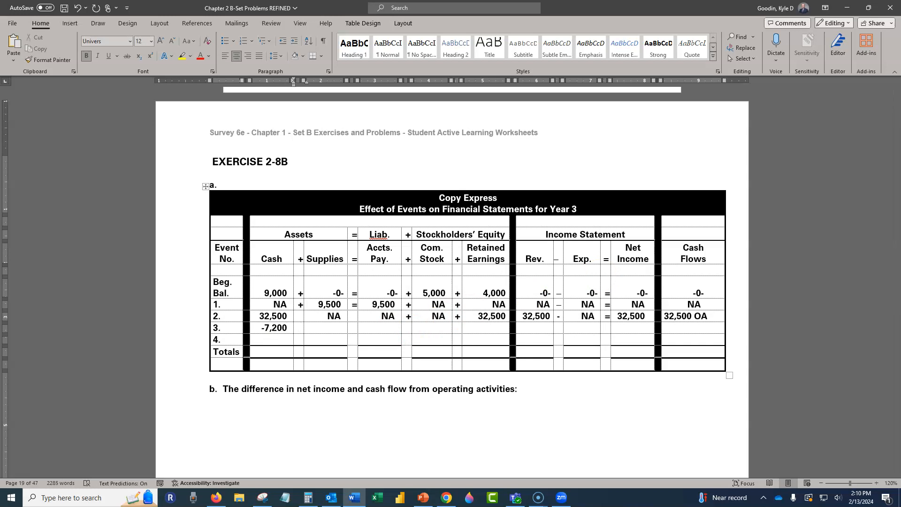
type("+")
key("Tab")
type("NA")
key("Tab")
- Add the equals sign and enter -7,200 for Accounts Payable in the event 3 row
type("=")
key("Tab")
type("-7")
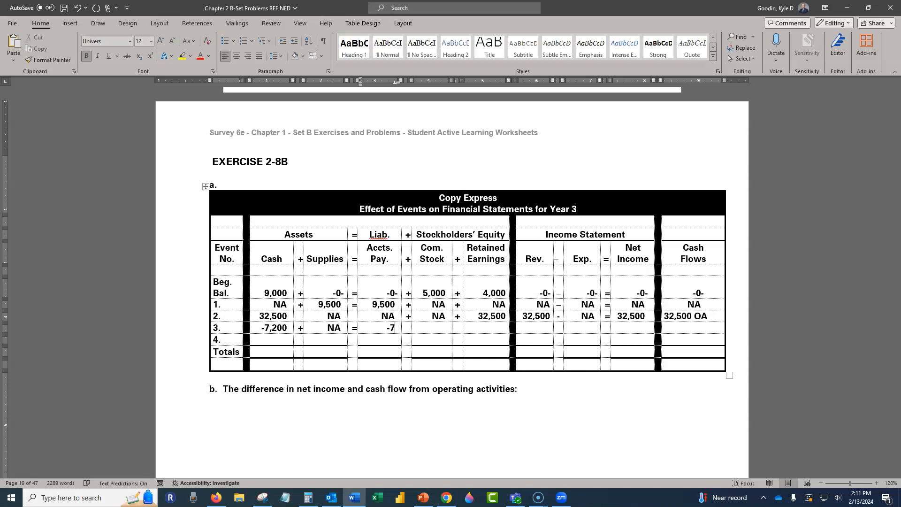
type(",200")
key("Tab")
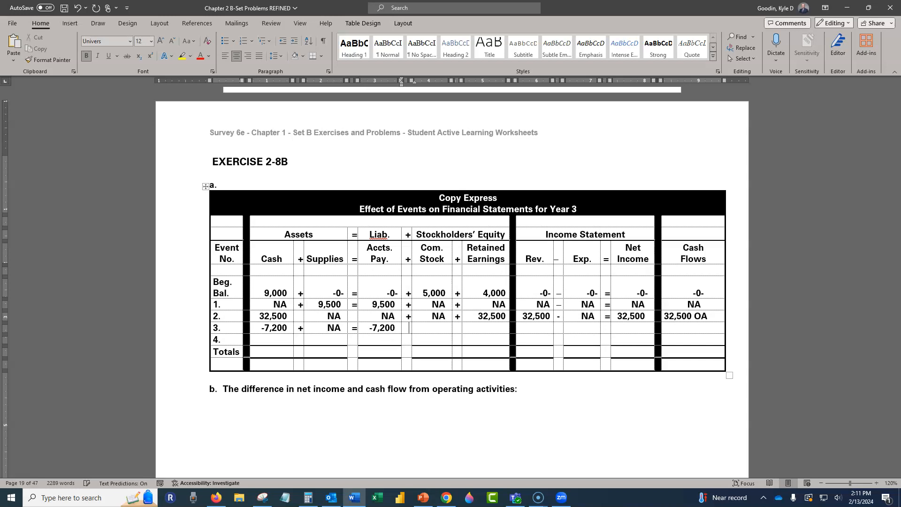
- Fill in NA for Common Stock and Retained Earnings of event 3, with a plus sign before each
type("+")
key("Tab")
type("NA")
key("Tab")
type("+")
key("Tab")
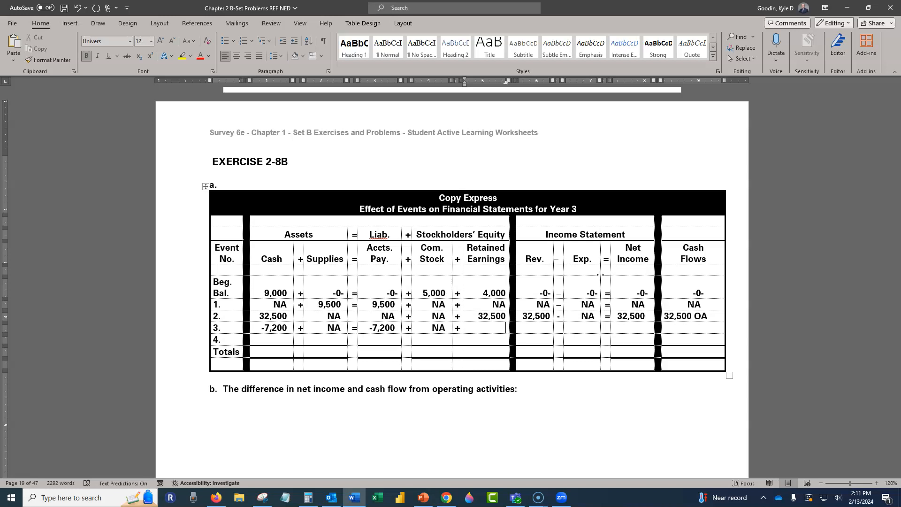
type("NA")
- Fill event 3's income statement with NA for Revenue, Expenses and Net Income, including the minus and equals signs
key("Tab")
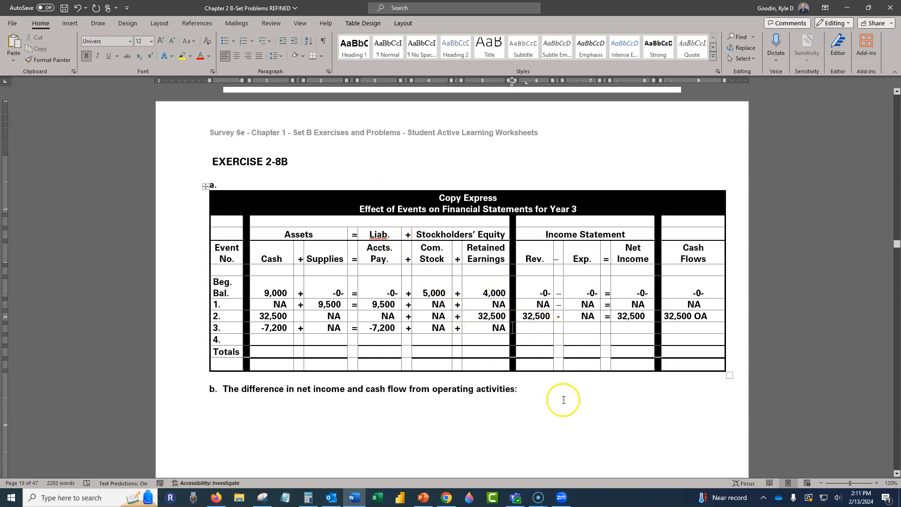
key("Tab")
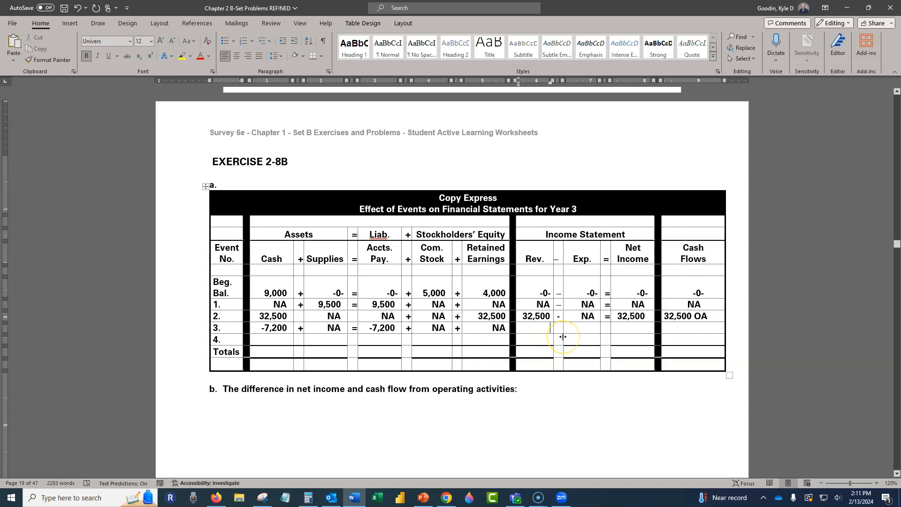
type("NA")
key("Tab")
key("Tab")
type("NA")
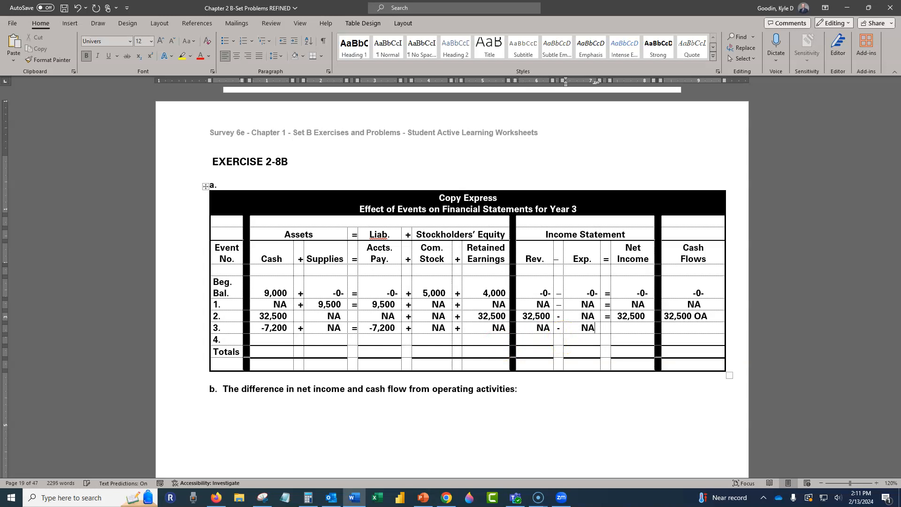
key("Tab")
type("=")
- Enter -7,200 OA as event 3's cash flow and move on to the Cash cell of event 4
key("Tab")
type("NA")
key("Tab")
type("-7,200")
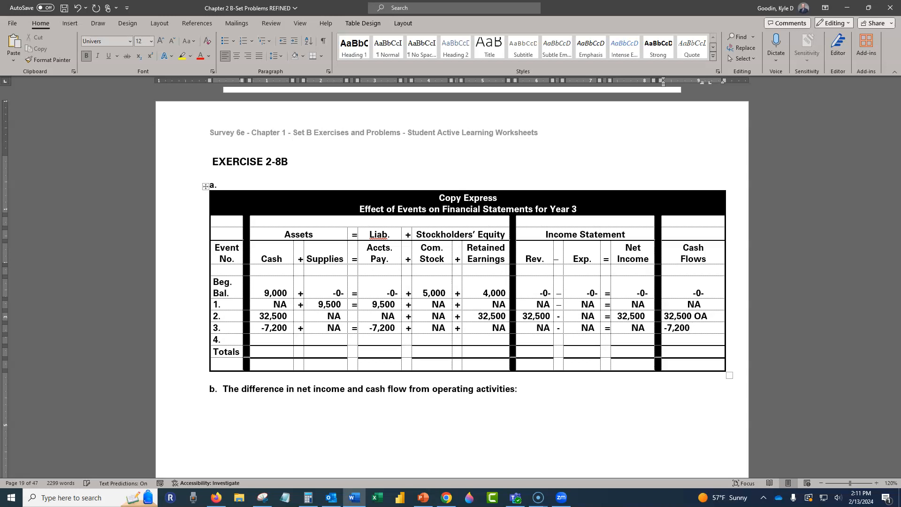
type(" OA")
key("Tab")
key("Tab")
key("Tab")
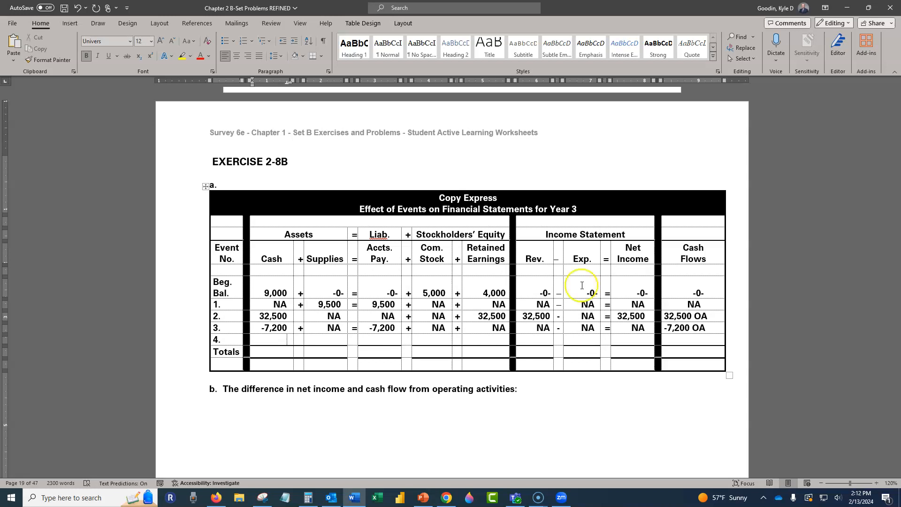
- Open Paint with a blank canvas and choose the Pencil tool
left_click(62, 498)
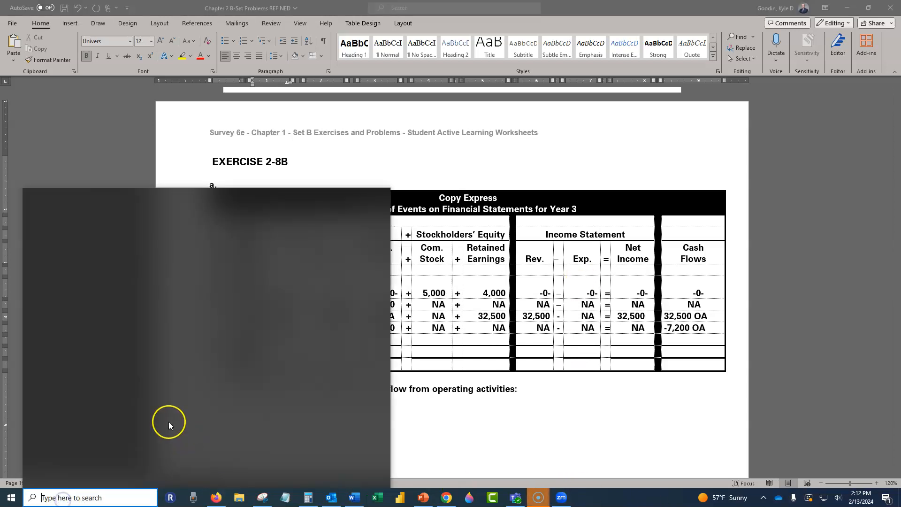
left_click(192, 412)
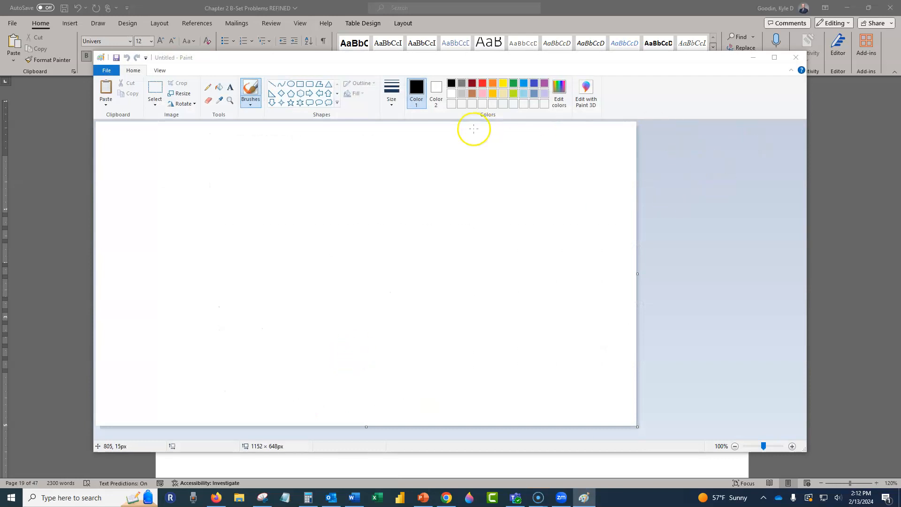
left_click(208, 87)
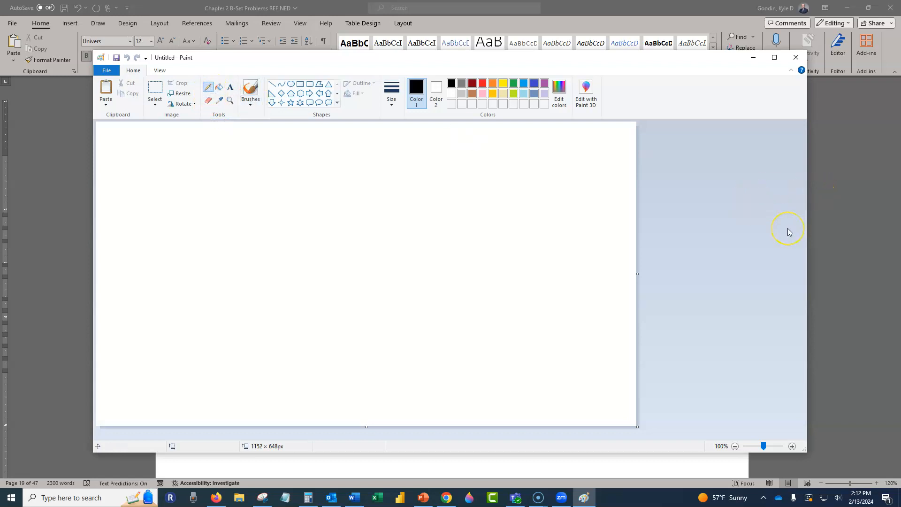
- Draw a T-account headed Supplies, marking its two sides with a plus and a minus sign
left_click_drag(250, 138, 222, 184)
mouse_move(257, 168)
left_mouse_down()
mouse_move(327, 166)
mouse_move(341, 177)
mouse_move(355, 162)
mouse_move(393, 174)
mouse_move(393, 187)
left_mouse_up()
left_click_drag(233, 204, 433, 193)
left_click_drag(328, 203, 349, 381)
left_click_drag(282, 204, 281, 226)
left_click_drag(270, 219, 301, 212)
left_click_drag(365, 222, 389, 220)
- Write 9,500 on the plus side, a balance line with 1,700 beneath it, and X on the minus side
mouse_move(237, 249)
left_mouse_down()
mouse_move(237, 286)
mouse_move(315, 276)
mouse_move(303, 262)
left_mouse_up()
left_click_drag(211, 345, 484, 338)
mouse_move(224, 358)
left_mouse_down()
mouse_move(231, 390)
mouse_move(244, 392)
mouse_move(269, 371)
mouse_move(307, 364)
left_mouse_up()
left_click_drag(385, 288, 417, 303)
left_click_drag(418, 259, 398, 312)
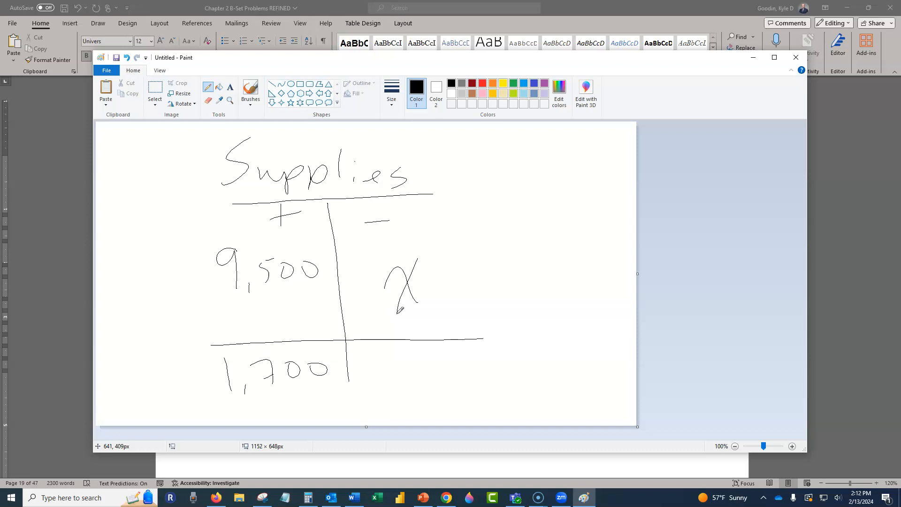
- Write the equation 9,500 − X = 1,700 beside the Supplies T-account
mouse_move(486, 173)
left_mouse_down()
mouse_move(500, 197)
mouse_move(527, 175)
mouse_move(585, 183)
mouse_move(602, 173)
mouse_move(610, 192)
left_mouse_up()
left_click_drag(620, 163, 596, 201)
mouse_move(539, 215)
left_mouse_down()
mouse_move(550, 213)
mouse_move(551, 224)
left_mouse_up()
left_click_drag(507, 246, 510, 276)
left_click_drag(527, 274, 544, 271)
left_click_drag(537, 263, 579, 250)
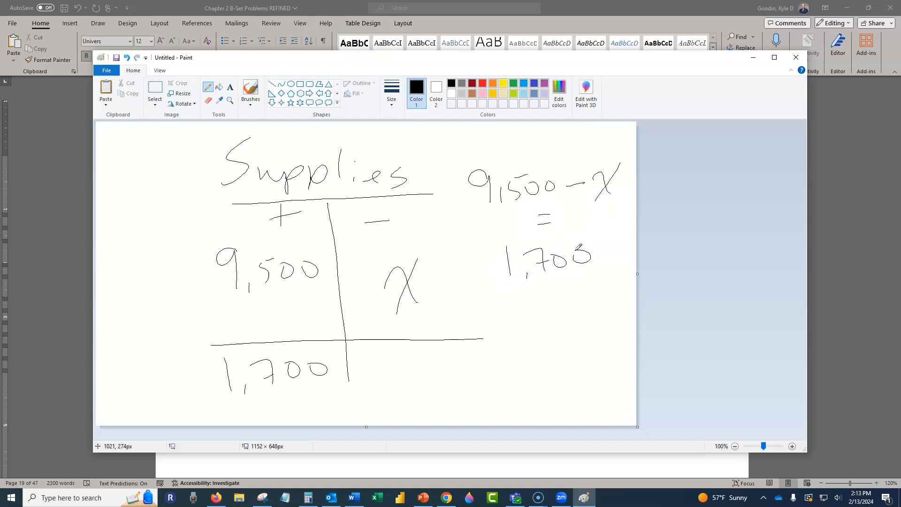
- Write a bracketed 9,500 beneath the 1,700 in the equation to show its subtraction
mouse_move(507, 285)
left_mouse_down()
mouse_move(496, 301)
mouse_move(519, 317)
left_mouse_up()
left_click_drag(514, 292, 530, 315)
left_click_drag(541, 310, 561, 307)
left_click_drag(555, 292, 565, 289)
left_click_drag(578, 293, 594, 293)
mouse_move(589, 277)
left_mouse_down()
mouse_move(607, 277)
mouse_move(605, 305)
left_mouse_up()
- Open Calculator and compute 1700 - 9500 to find the supplies used
left_click(307, 497)
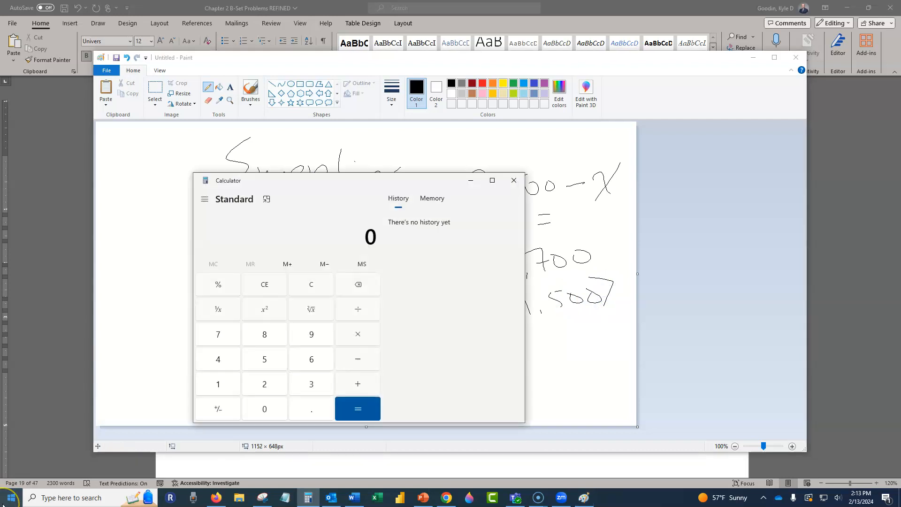
type("1700 - 9500")
key("Return")
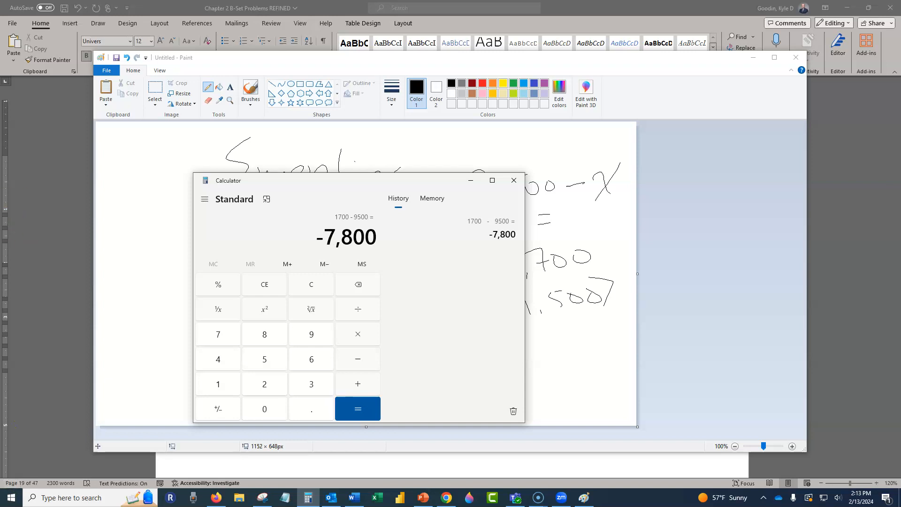
- Circle the X on the Supplies account's minus side and the equation's minus sign, and write X = 7,800 beneath the equation
left_click(476, 183)
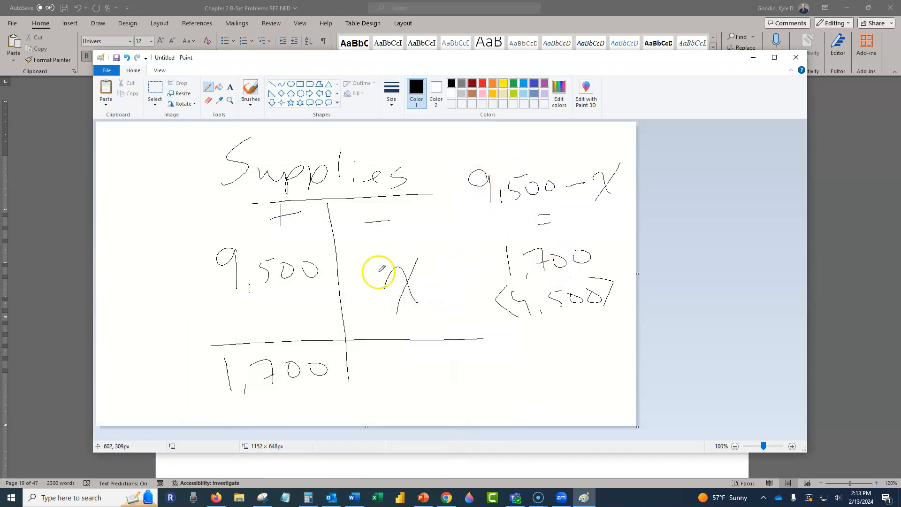
mouse_move(421, 253)
left_mouse_down()
mouse_move(387, 323)
mouse_move(413, 255)
left_mouse_up()
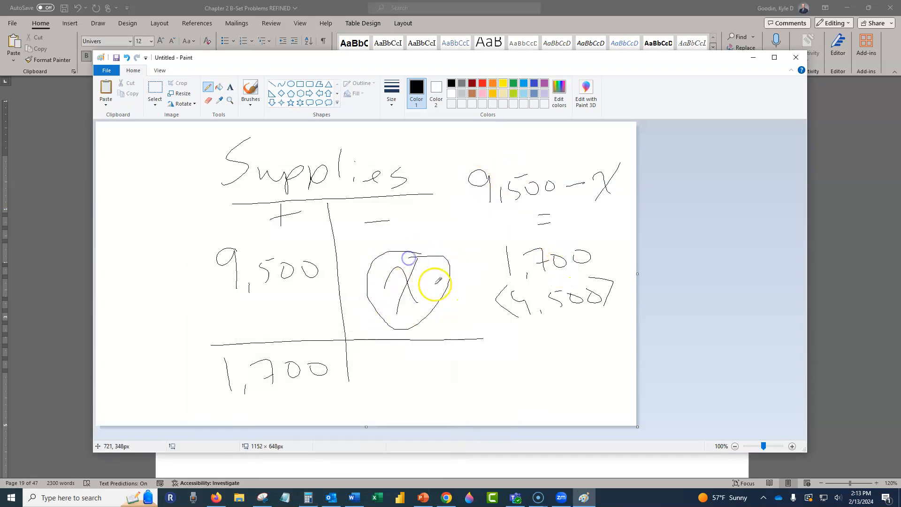
left_click_drag(441, 361, 473, 382)
left_click_drag(473, 343, 454, 391)
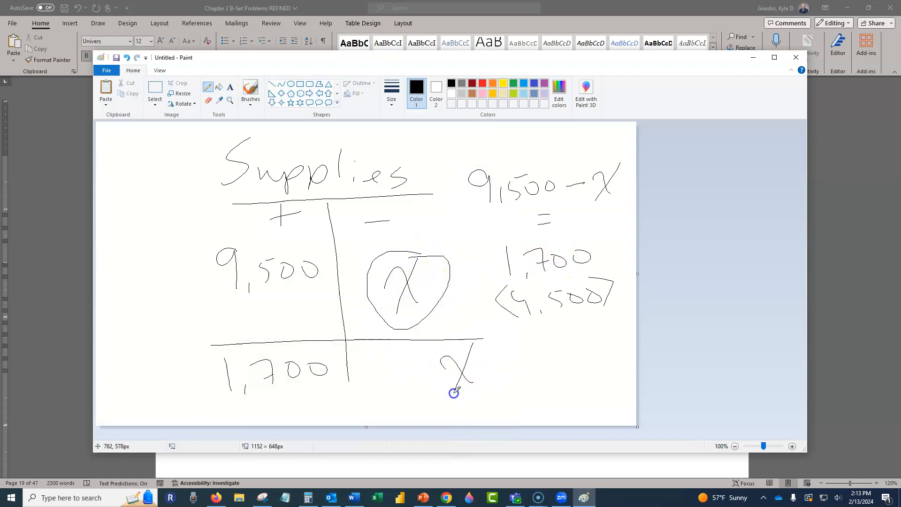
mouse_move(483, 363)
left_mouse_down()
mouse_move(518, 369)
mouse_move(581, 338)
left_mouse_up()
mouse_move(593, 181)
left_mouse_down()
mouse_move(568, 192)
mouse_move(561, 175)
left_mouse_up()
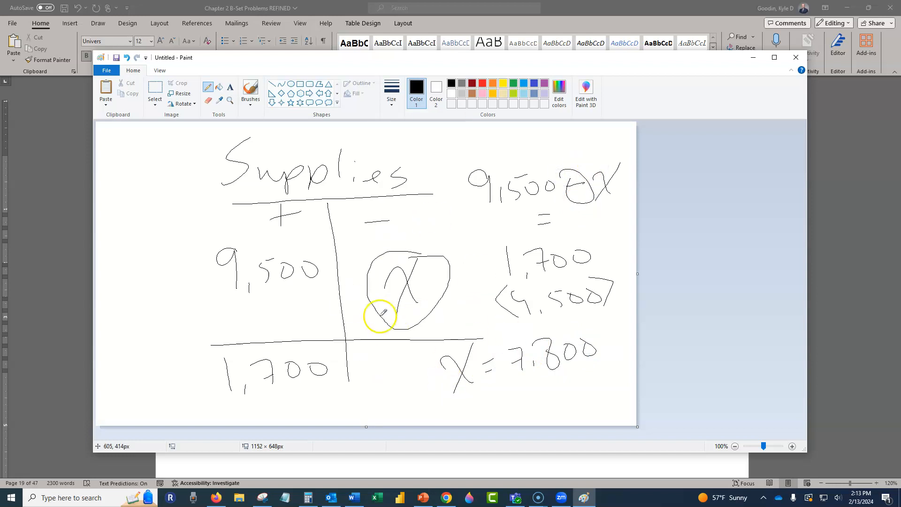
- Return to the Word worksheet and enter NA for Cash, a plus sign and -7,800 for Supplies in the event 4 row
left_click(753, 58)
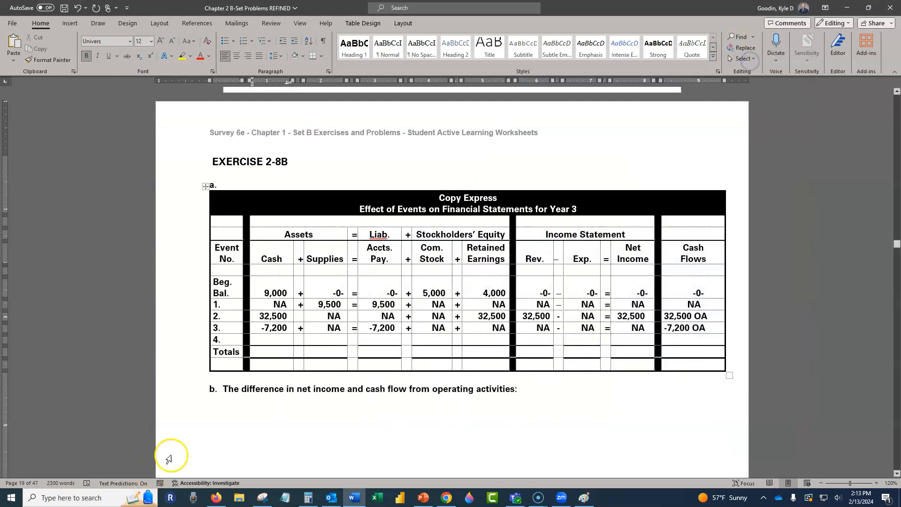
left_click(295, 342)
type("NA")
key("Tab")
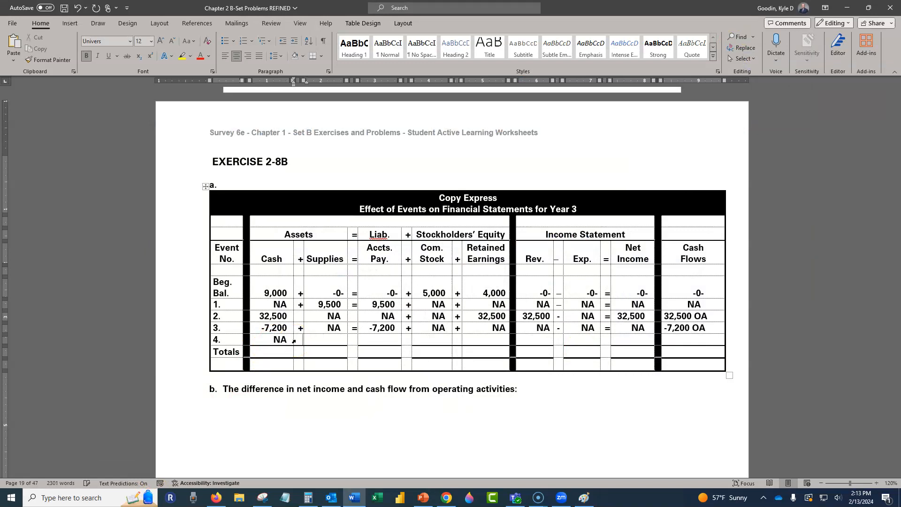
type("+")
key("Tab")
type("-7,800")
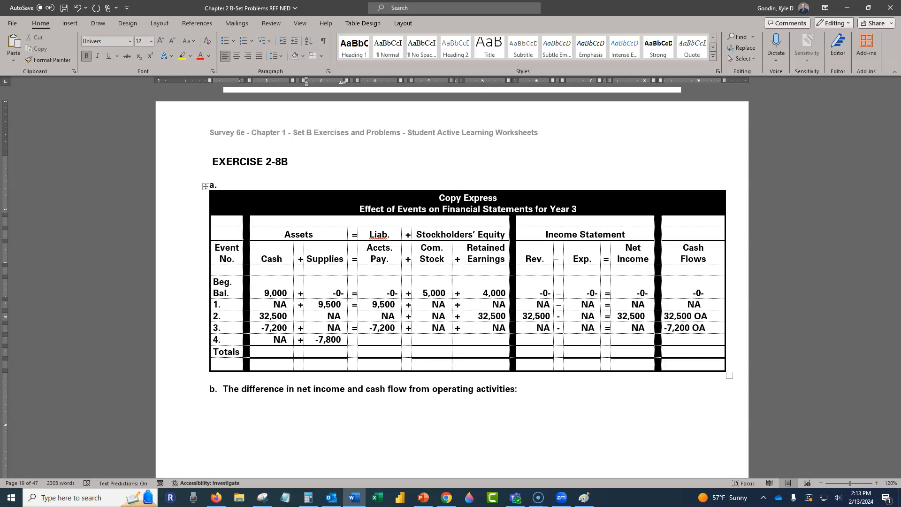
- Continue event 4 with an equals sign, NA for Accounts Payable and NA for Common Stock, placing a plus sign after each
key("Tab")
type("=")
key("Tab")
type("NA")
key("Tab")
type("+")
key("Tab")
type("NA")
key("Tab")
type("+")
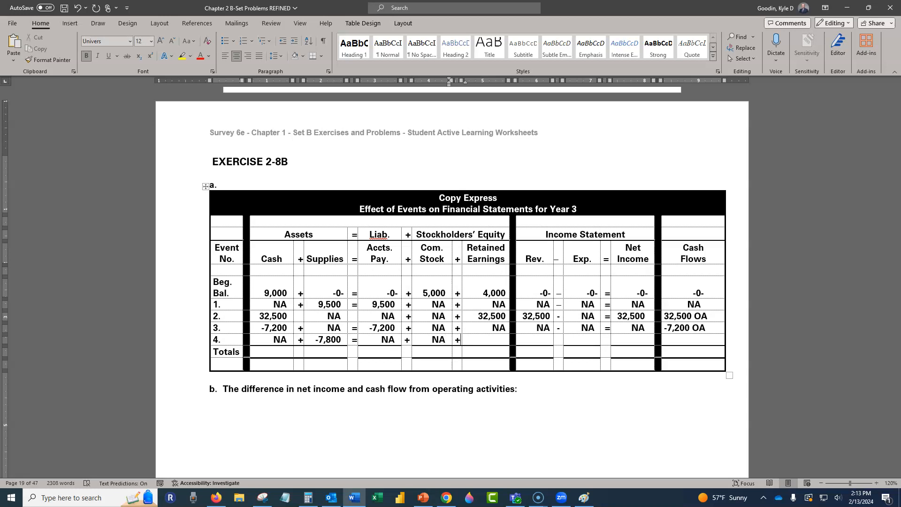
type("-7")
- Enter -7,800 under Retained Earnings for event 4, keeping only the plus sign in the narrow column before it
key("BackSpace")
key("BackSpace")
key("Tab")
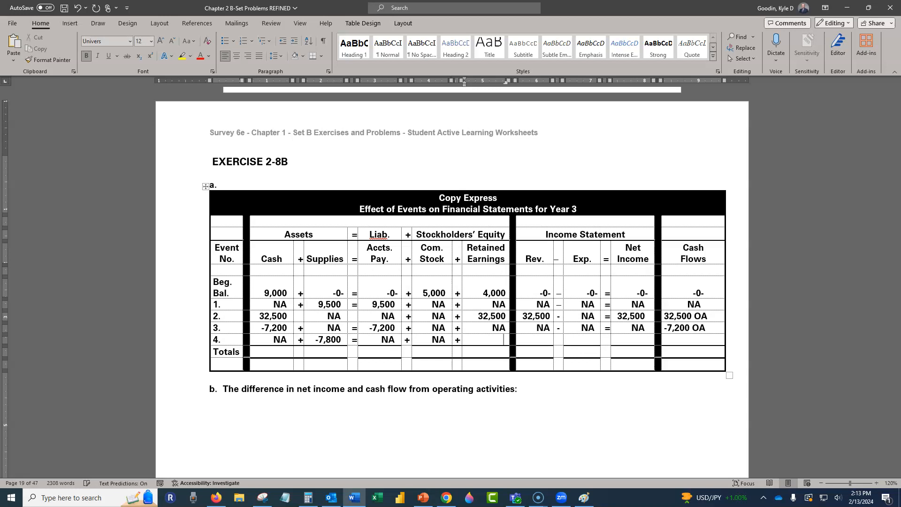
type("-7,800")
- Fill event 4's income statement with revenue NA - expenses -7,800 = net income -7,800, and enter NA under Cash Flows
key("Tab")
type("NA")
key("Tab")
key("Tab")
type("-7,800")
key("Tab")
type("=")
key("Tab")
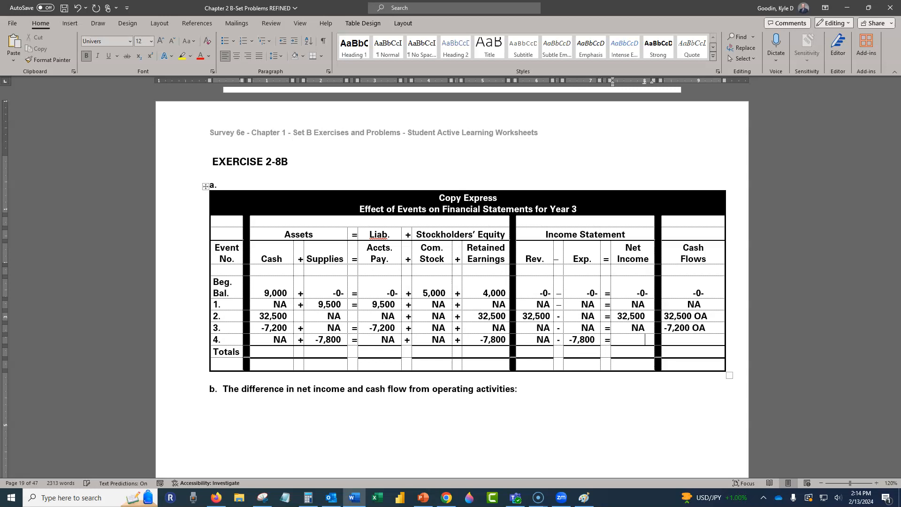
type("-7,800")
key("Tab")
key("Tab")
type("NA")
- Work out the Cash column's total with Calculator and enter 34,300 for Cash in the Totals row
left_click(269, 351)
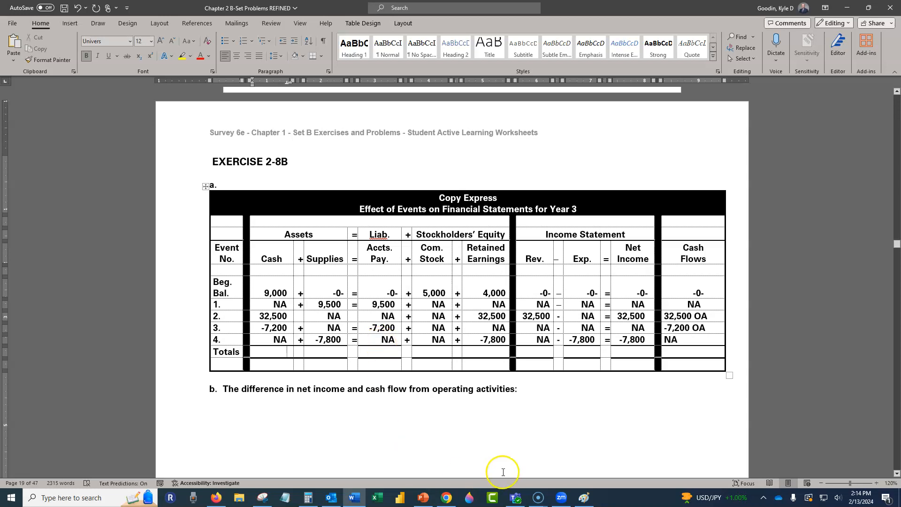
left_click(308, 498)
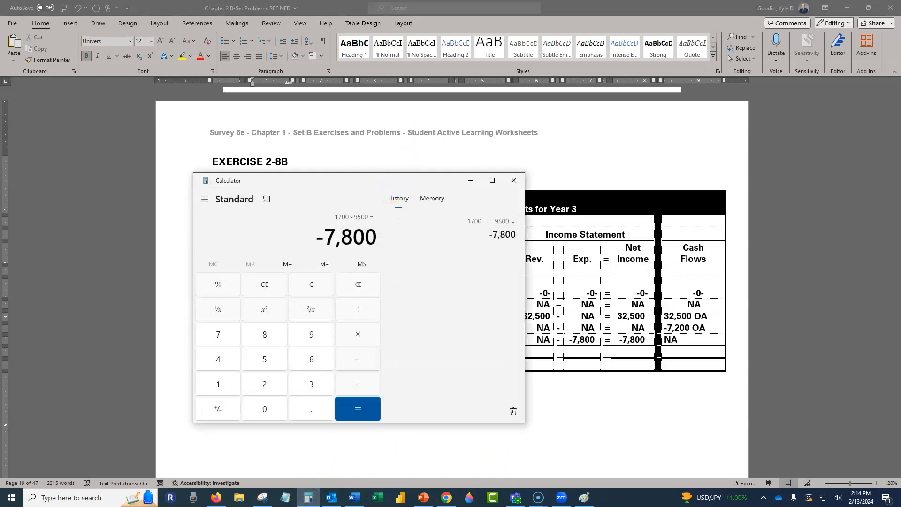
left_click_drag(310, 180, 0, 180)
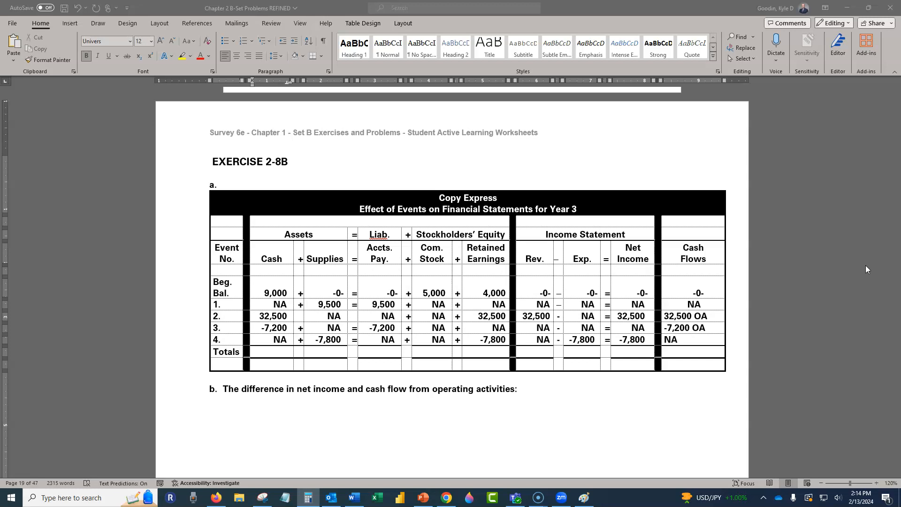
left_click(275, 352)
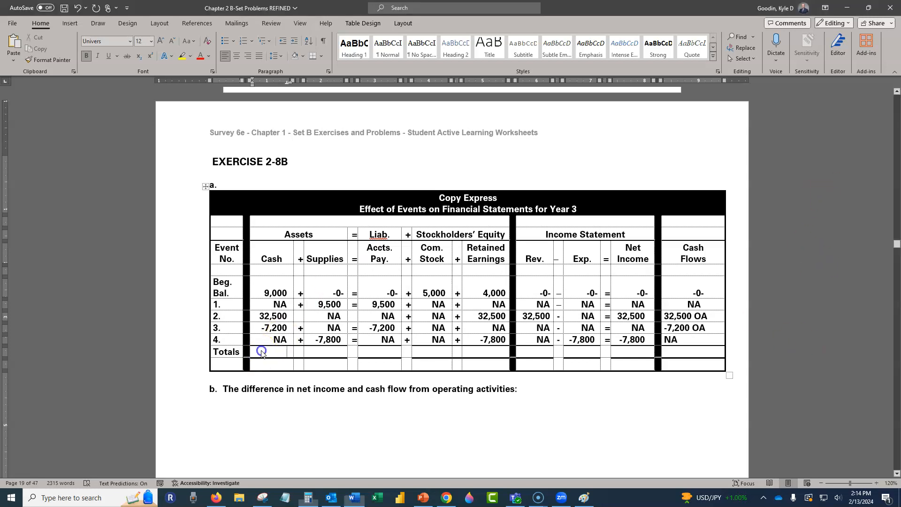
type("34,00")
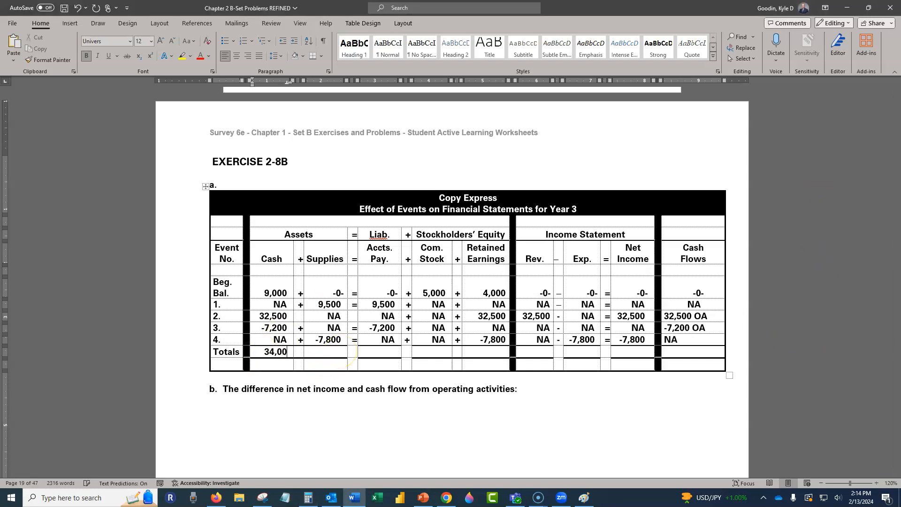
type("0")
key("BackSpace")
key("BackSpace")
key("BackSpace")
type("300")
- Add a plus sign, a Supplies total of 1,700 and an equals sign to the Totals row
key("Tab")
key("Tab")
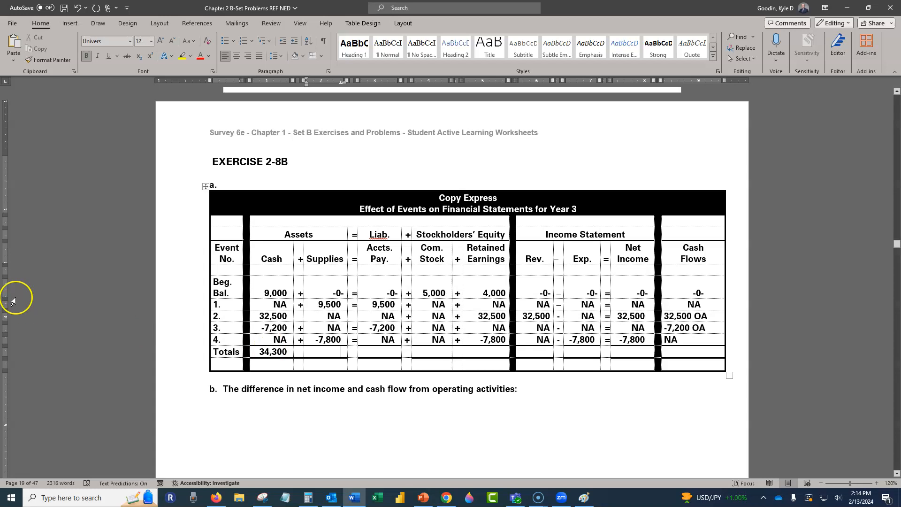
key("shift+Tab")
type("+")
key("Tab")
type("1,700")
key("Tab")
type("=")
key("Tab")
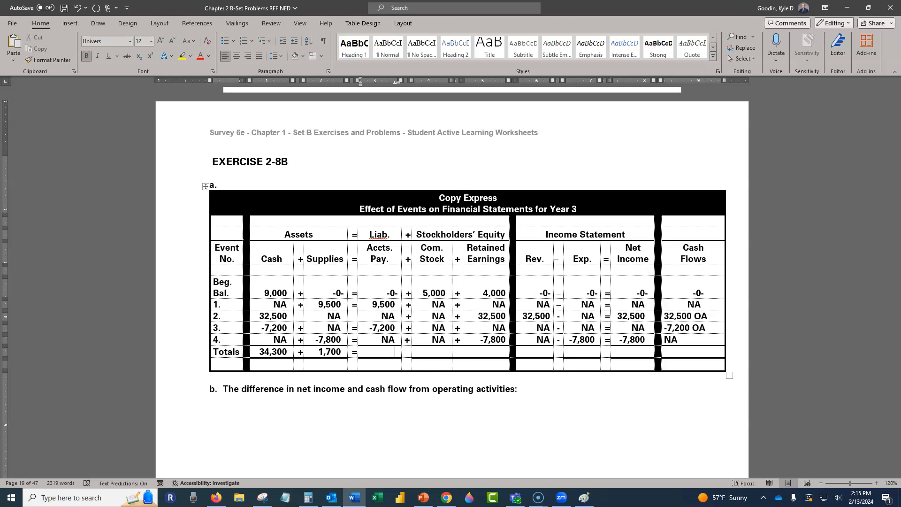
- Enter totals of 2,300 for Accounts Payable and 5,000 for Common Stock, each followed by a plus sign
type("2,300")
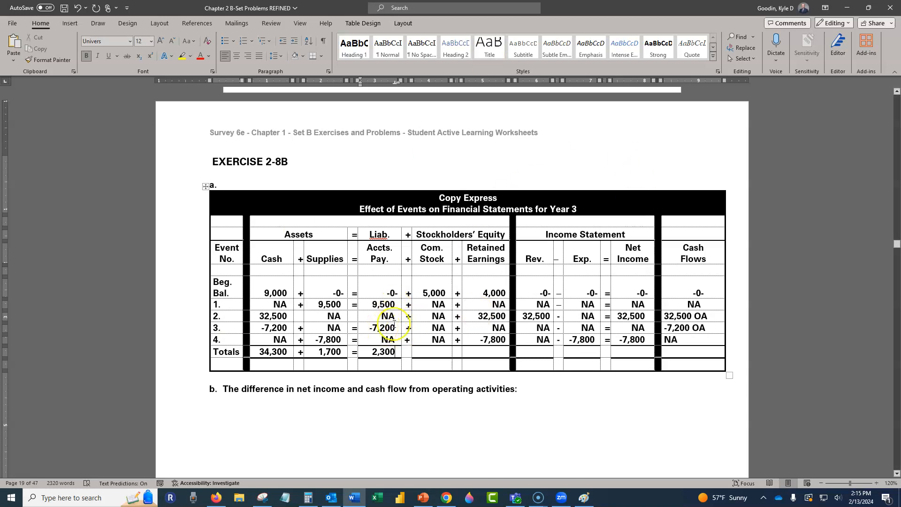
key("Tab")
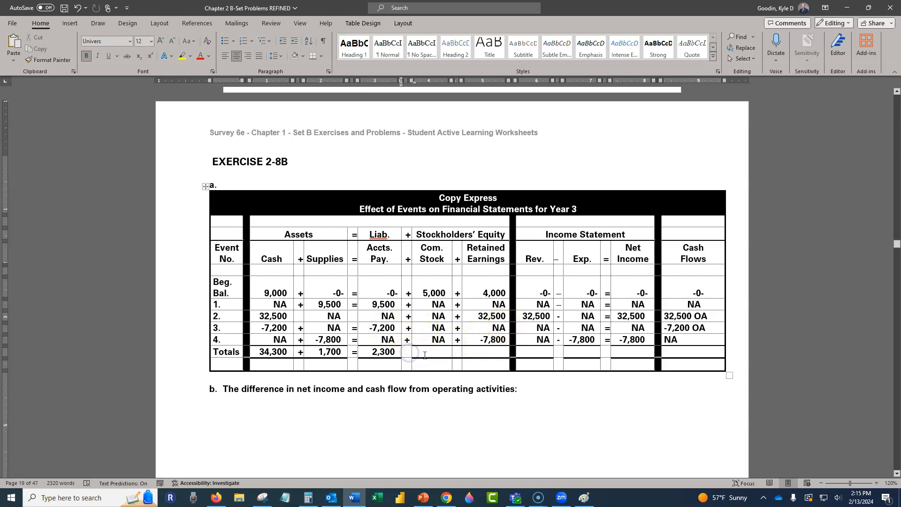
type("+")
key("Tab")
type("5,000")
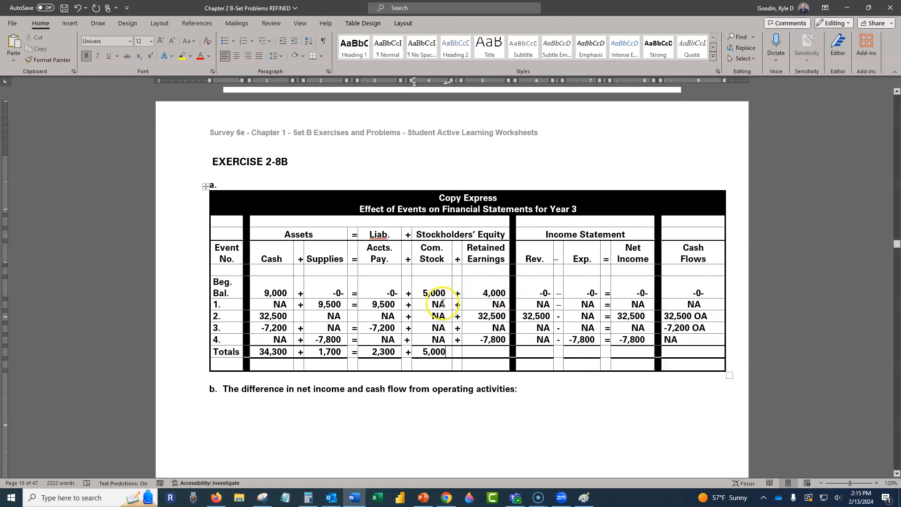
key("Tab")
type("+")
key("Tab")
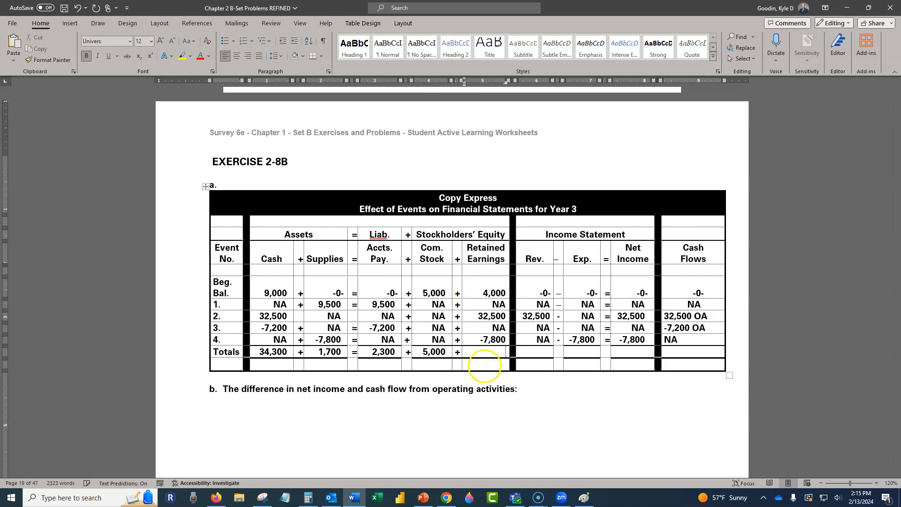
- Work out the Retained Earnings total with Calculator and enter 28,700 in the Totals row
key("alt+Tab")
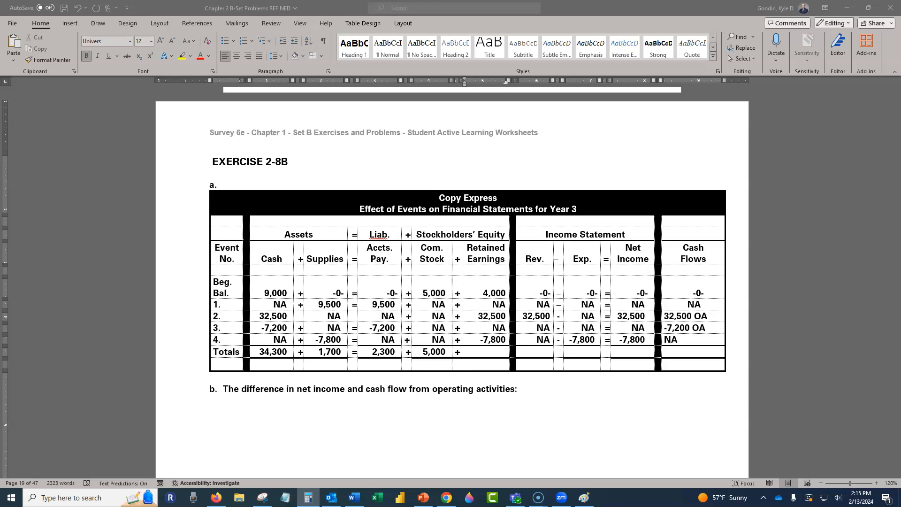
left_click(471, 351)
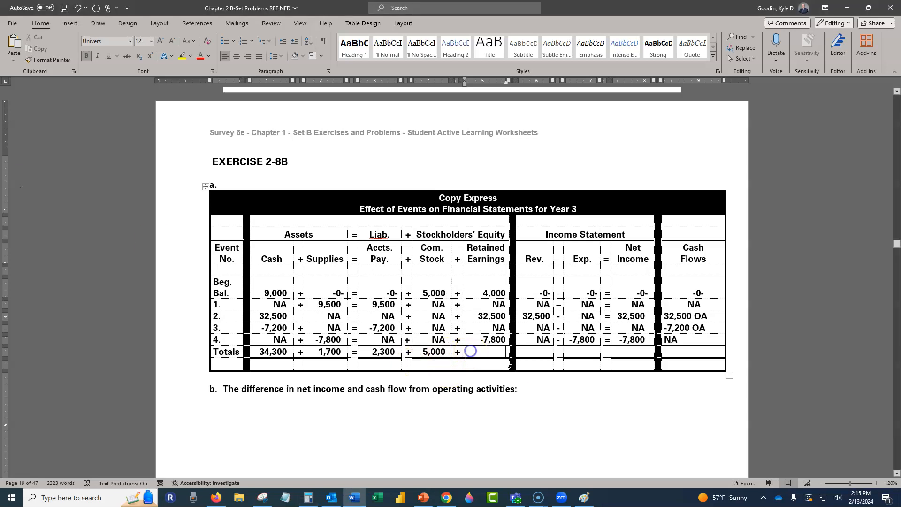
type("28,700")
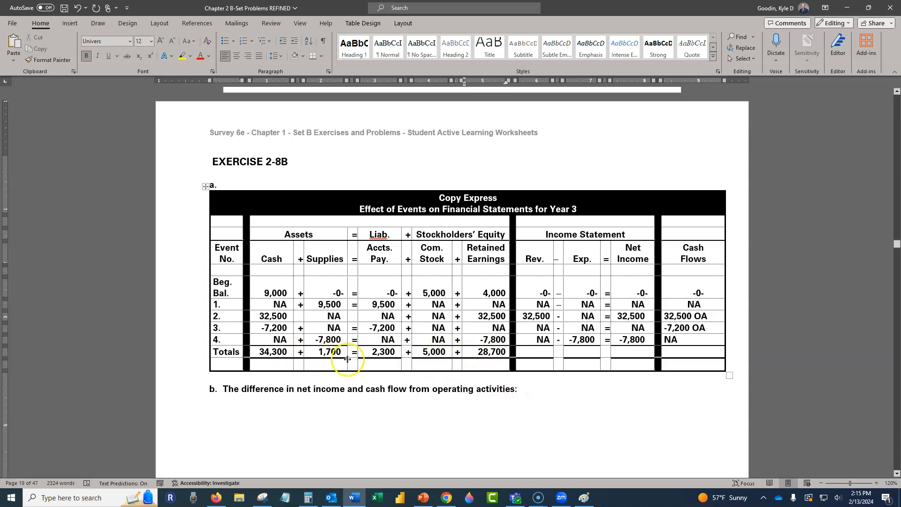
- Enter the income statement totals as revenue 32,500 - expenses 7,800 = net income 24,700
left_click(528, 353)
type("32,500")
key("Tab")
type("-")
key("Tab")
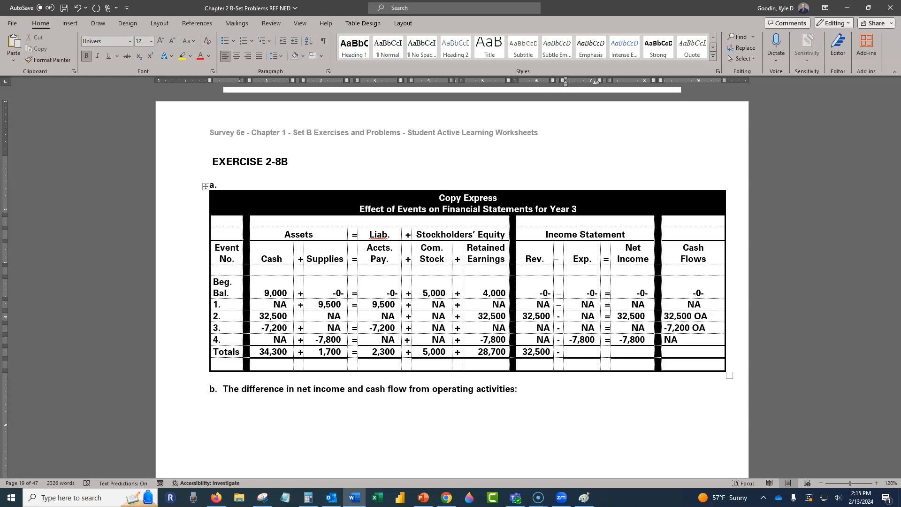
type("7,800")
key("Tab")
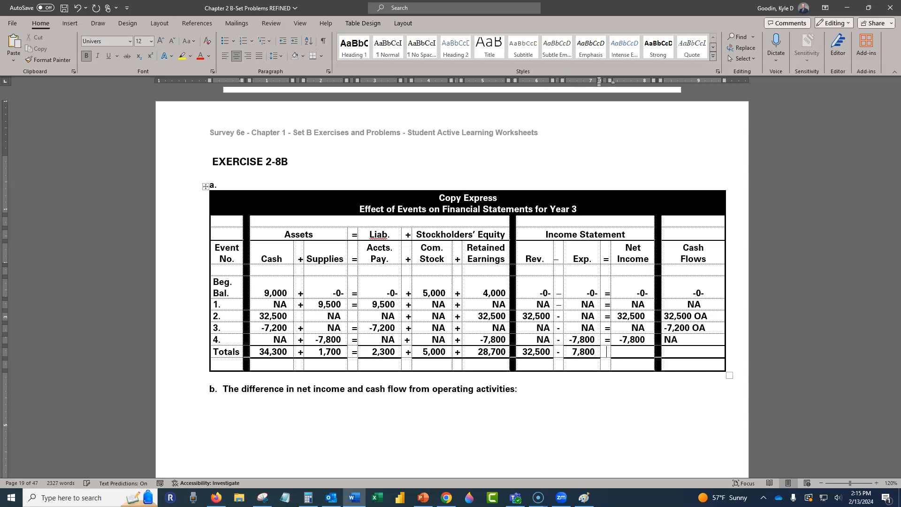
type("=")
key("Tab")
type("24,700")
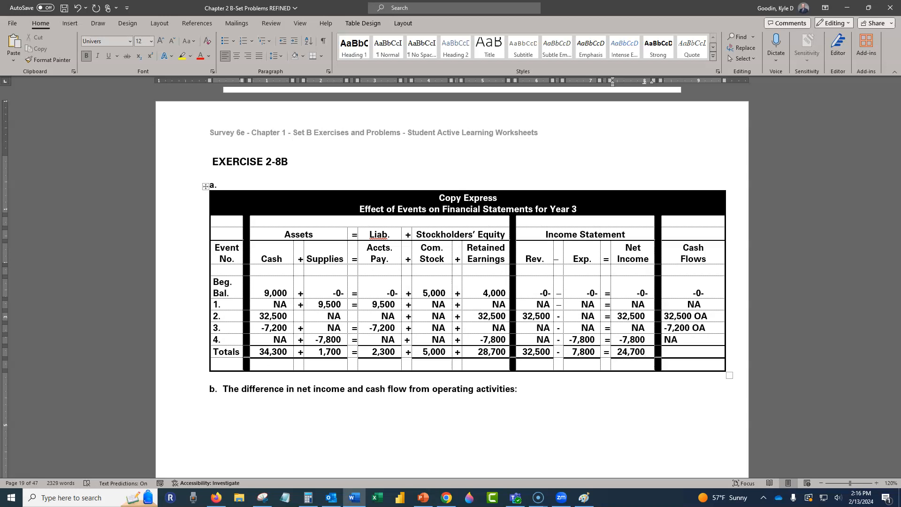
- Enter NC 25,300 as the Cash Flows total to show the net change in cash
key("Tab")
type("NC")
key("Tab")
key("shift+Tab")
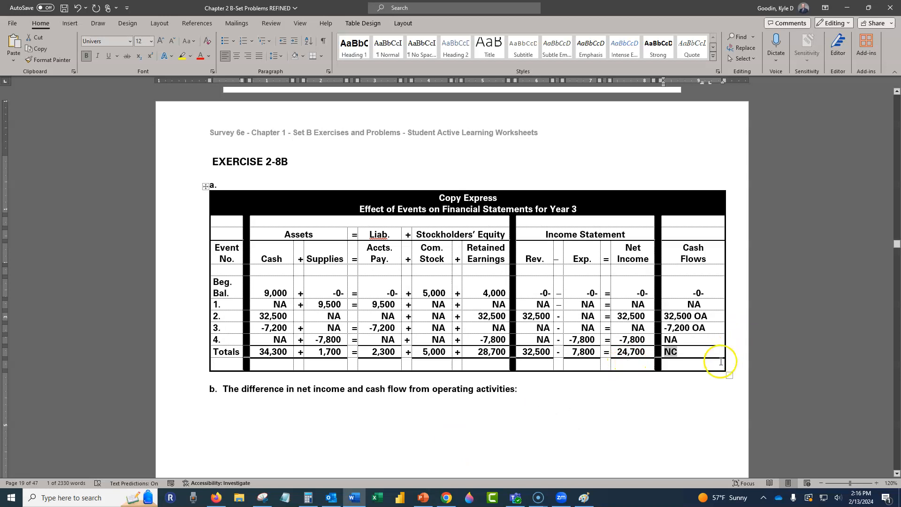
key("Right")
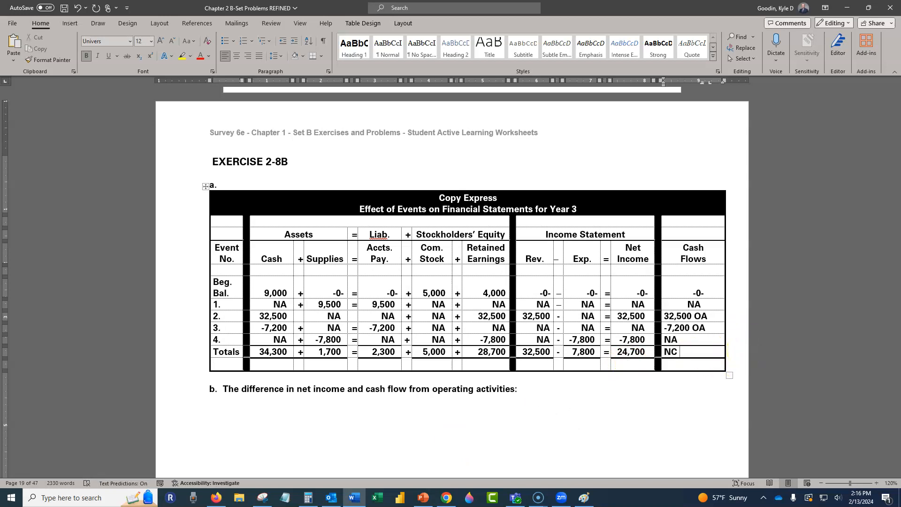
type("25,300")
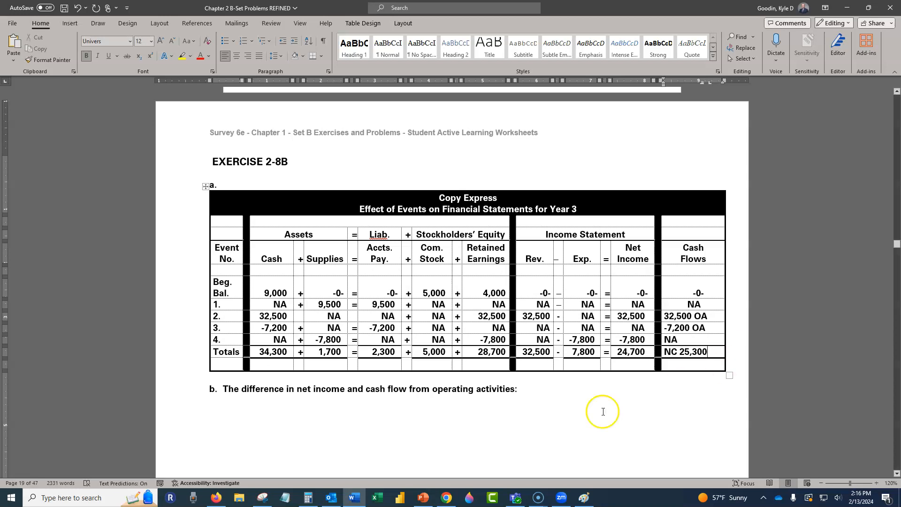
left_click_drag(0, 197, 312, 191)
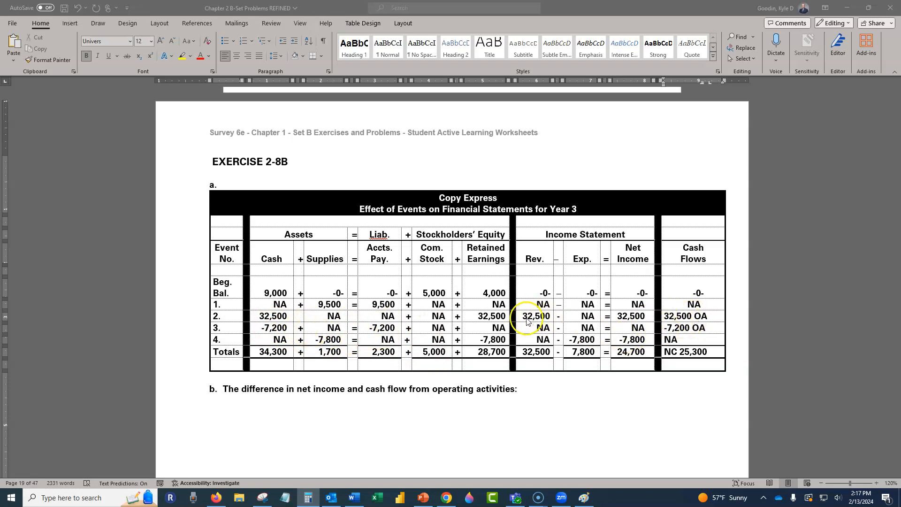
scroll(514, 321, "up", 1)
scroll(507, 320, "down", 1)
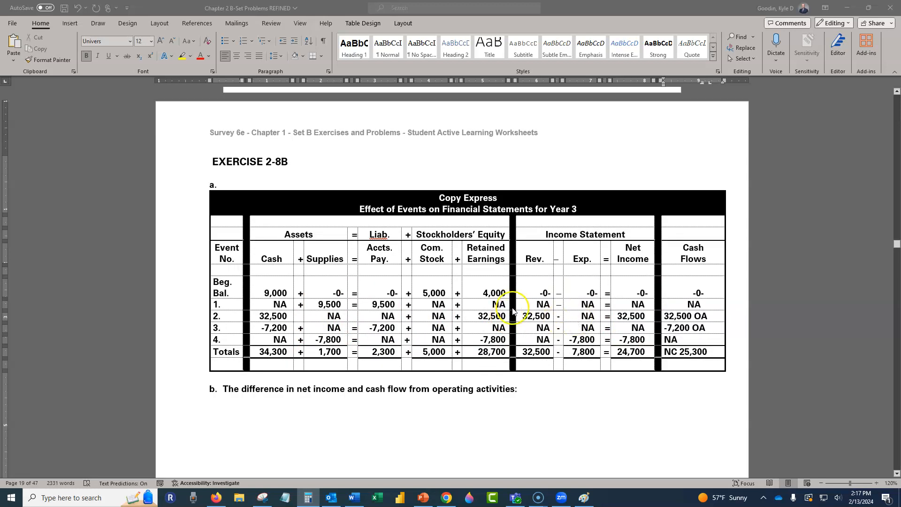